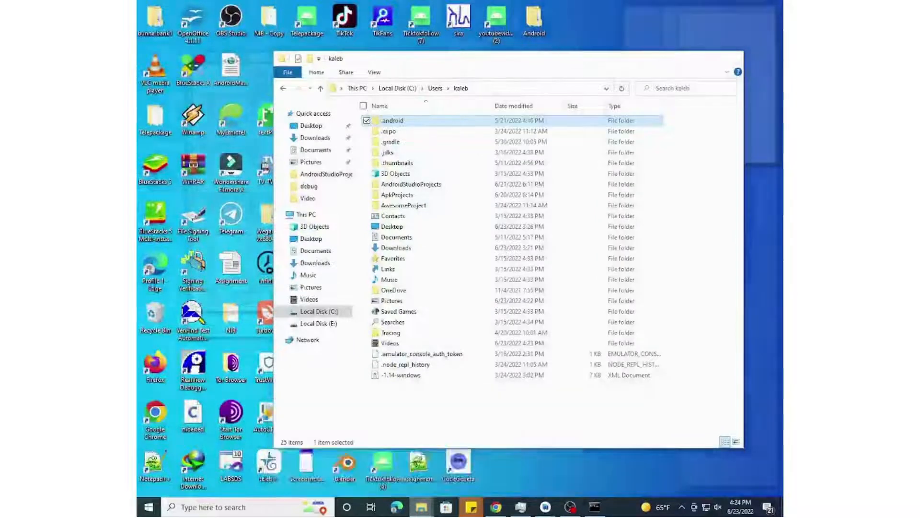
- Open the flutter folder on Local Disk (C:) and copy its folder path
{"action": "left_click", "coordinate": [395, 89]}
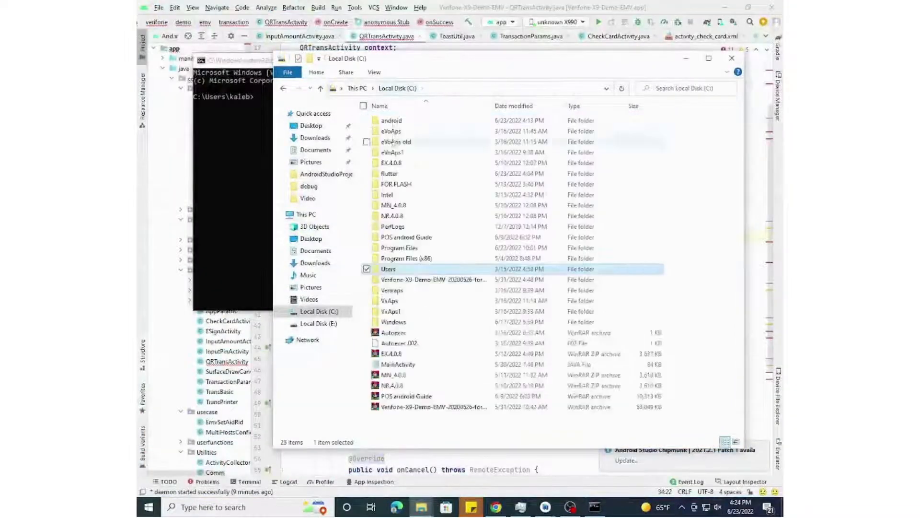
{"action": "double_click", "coordinate": [389, 173]}
{"action": "left_click", "coordinate": [456, 91]}
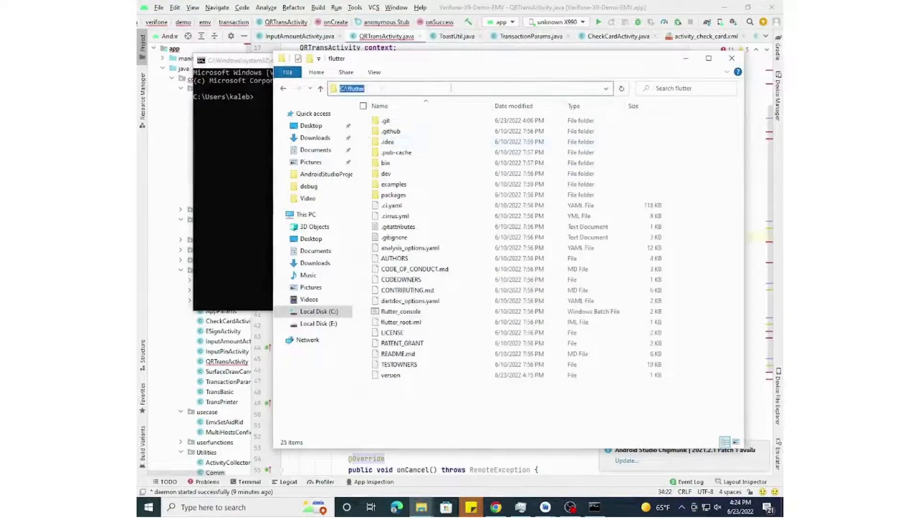
{"action": "right_click", "coordinate": [355, 90]}
{"action": "left_click", "coordinate": [377, 121]}
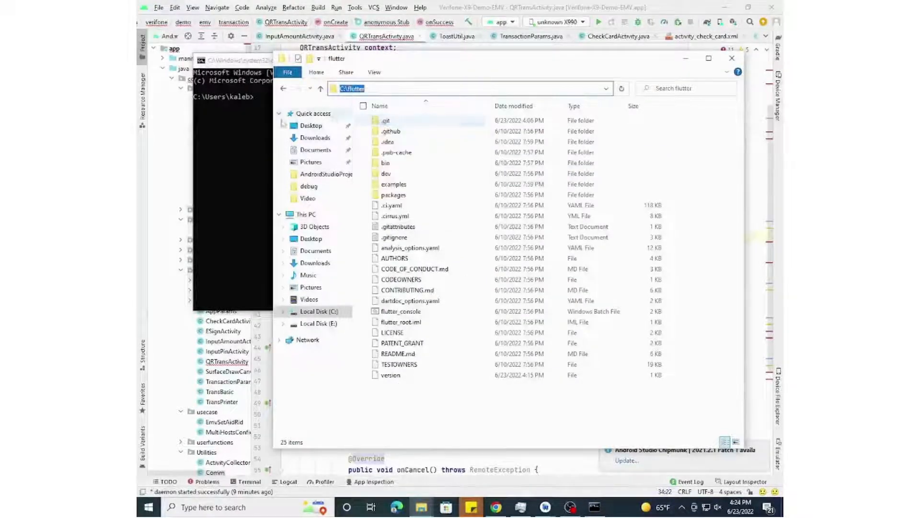
- Change the working directory in the open command prompt to C:\flutter
{"action": "left_click", "coordinate": [263, 107]}
{"action": "left_click", "coordinate": [264, 98]}
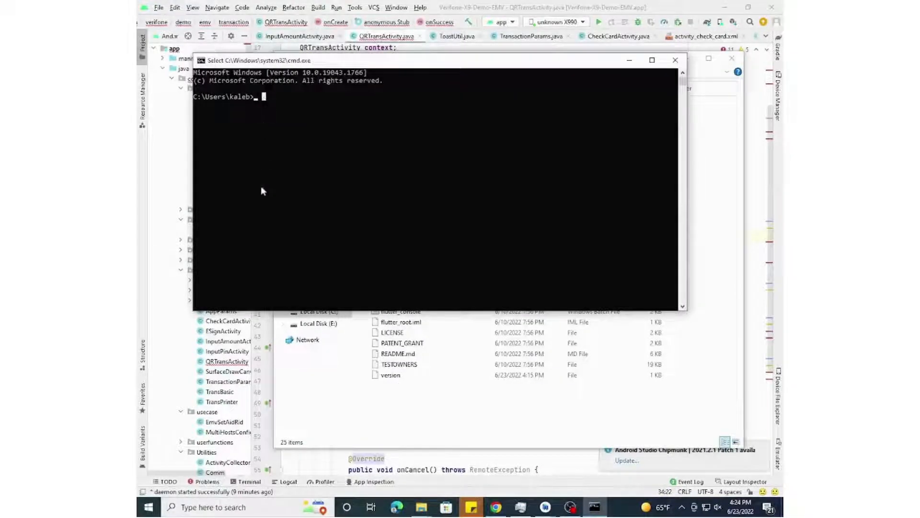
{"action": "type", "text": "cd C:\\flutter"}
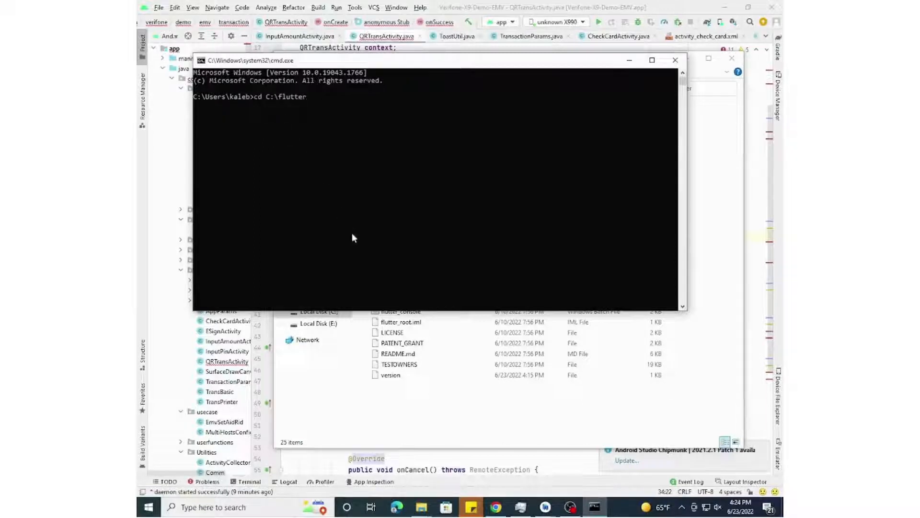
{"action": "key", "text": "Return"}
- Run the command flutter doctor from the C:\flutter directory
{"action": "type", "text": "flu"}
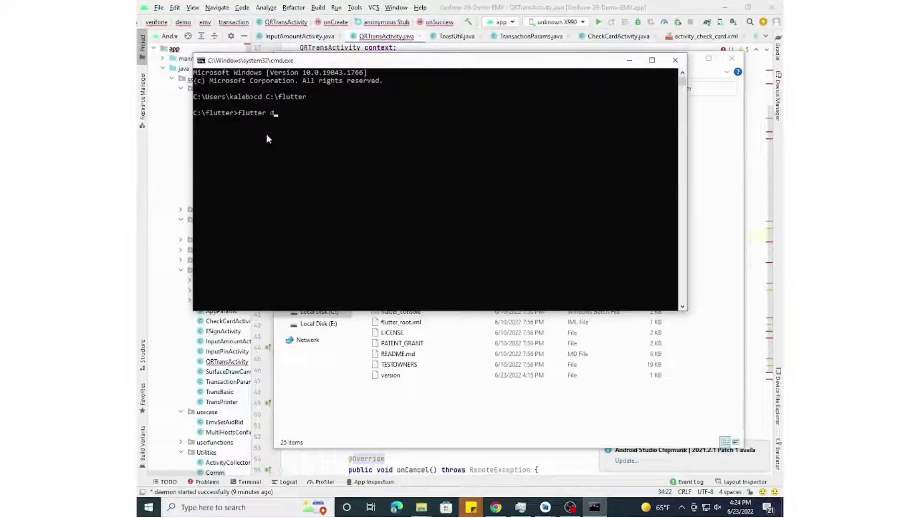
{"action": "type", "text": "tter doctor"}
{"action": "key", "text": "Return"}
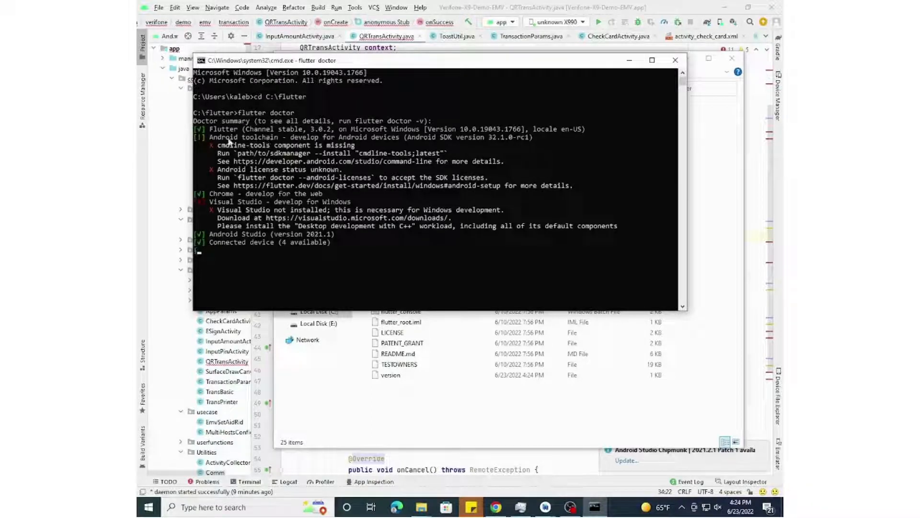
- Select and copy the line "cmdline-tools component is missing" from the flutter doctor output
{"action": "left_click", "coordinate": [295, 153]}
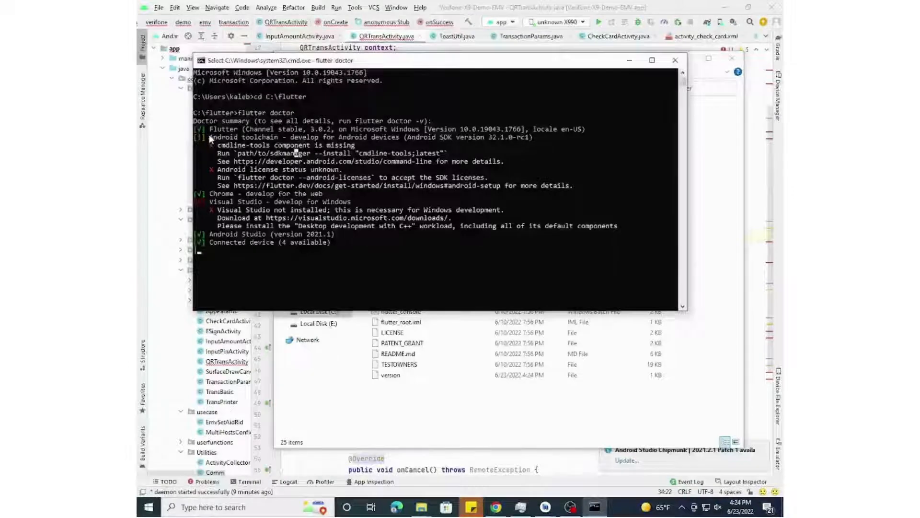
{"action": "mouse_move", "coordinate": [210, 138]}
{"action": "left_mouse_down"}
{"action": "mouse_move", "coordinate": [347, 143]}
{"action": "mouse_move", "coordinate": [214, 138]}
{"action": "mouse_move", "coordinate": [207, 149]}
{"action": "left_mouse_up"}
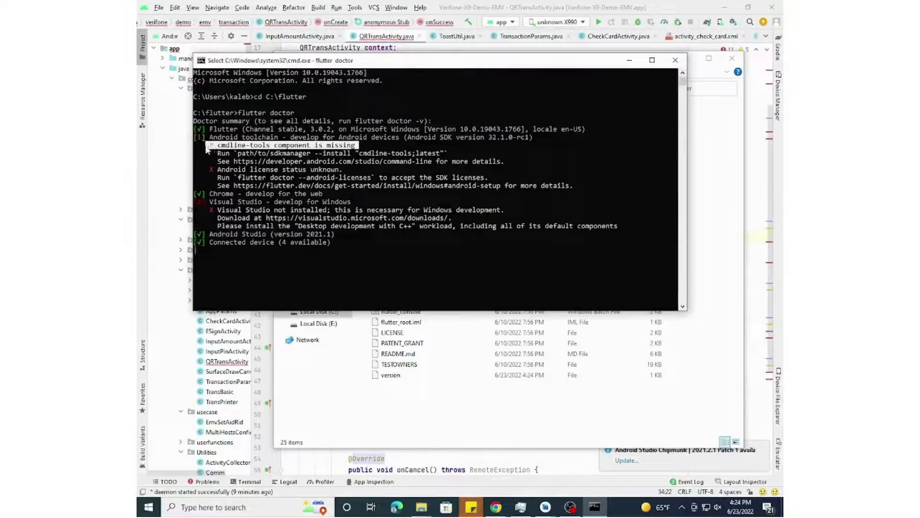
{"action": "key", "text": "ctrl+c"}
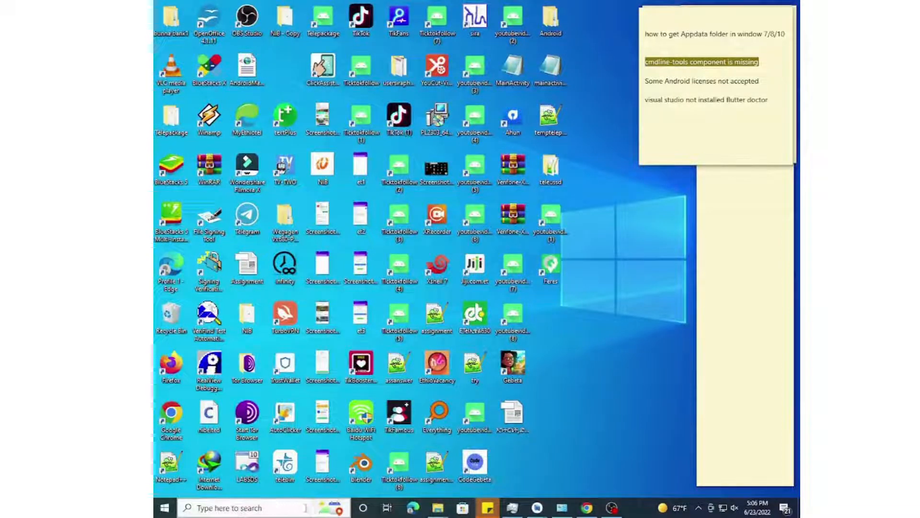
- Switch to the untitled Flutter project in Android Studio and show the SDK Tools list in the Android SDK settings
{"action": "mouse_move", "coordinate": [538, 511]}
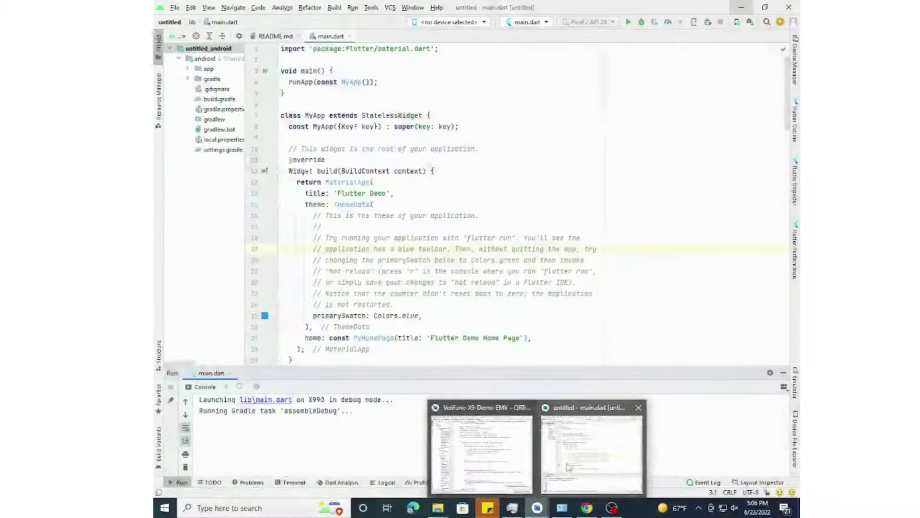
{"action": "left_click", "coordinate": [567, 466]}
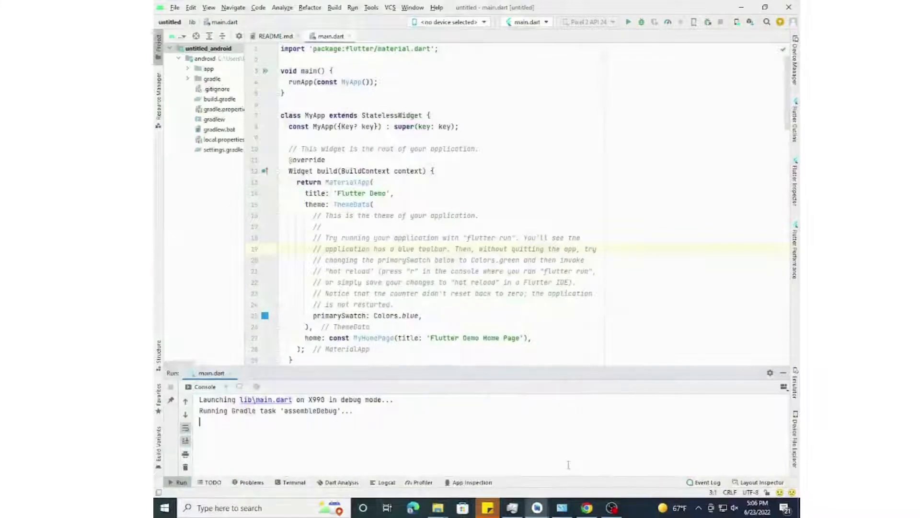
{"action": "left_click", "coordinate": [546, 271]}
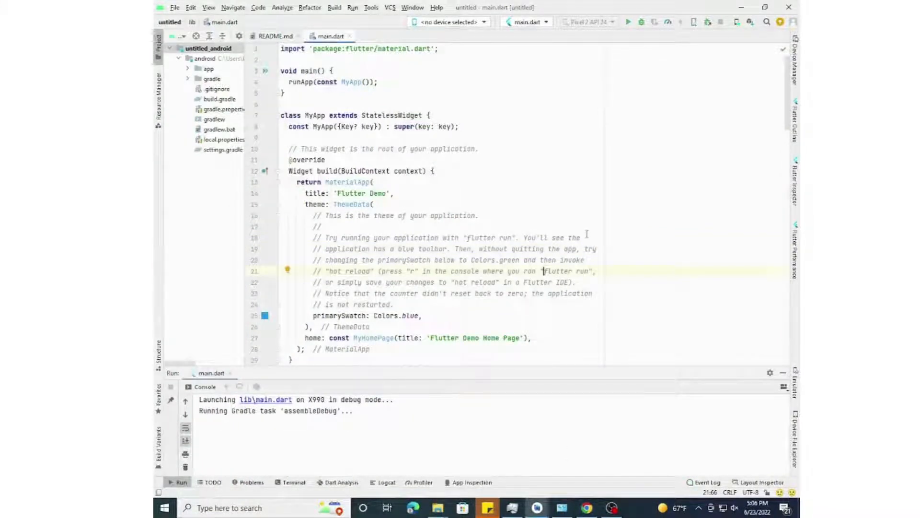
{"action": "scroll", "coordinate": [587, 234], "scroll_direction": "down", "scroll_amount": 4}
{"action": "scroll", "coordinate": [585, 230], "scroll_direction": "up", "scroll_amount": 4}
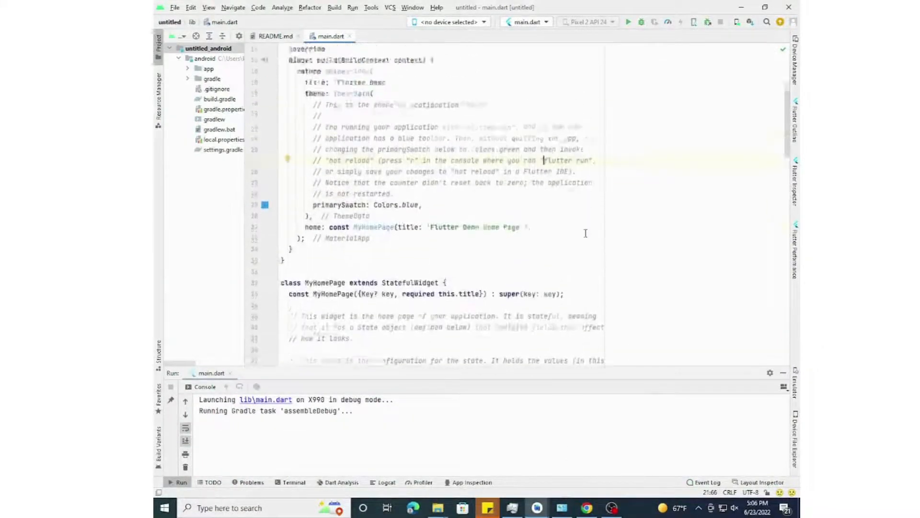
{"action": "left_click", "coordinate": [751, 22]}
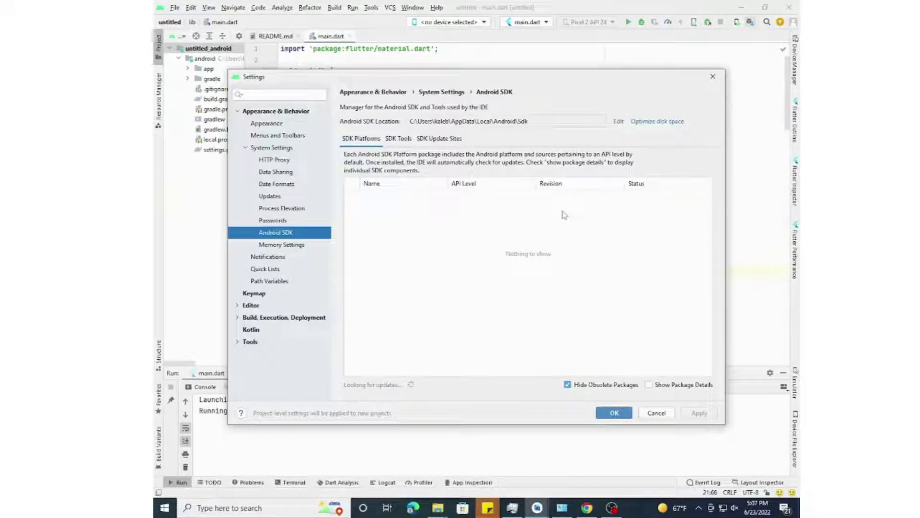
{"action": "left_click", "coordinate": [399, 139]}
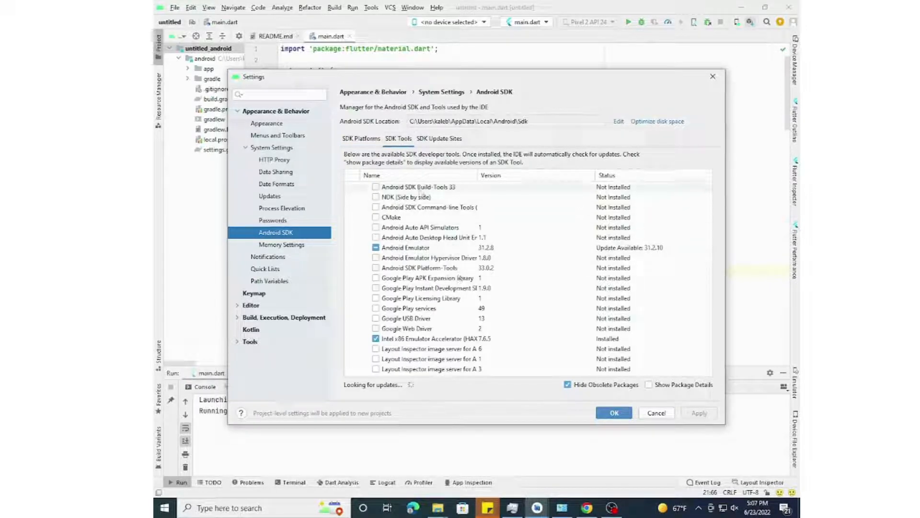
- Try to mark Android SDK Build-Tools 33 and Android SDK Command-line Tools (latest) for installation
{"action": "left_click", "coordinate": [376, 188]}
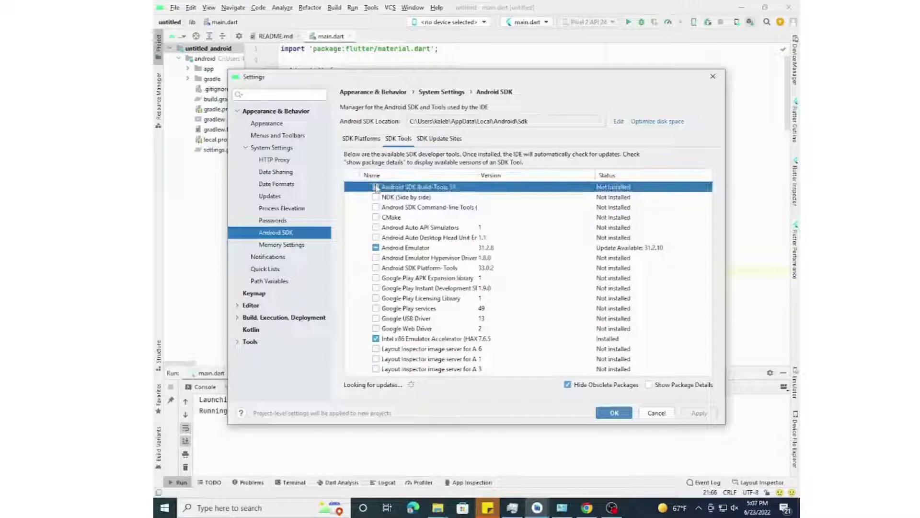
{"action": "left_click", "coordinate": [376, 187]}
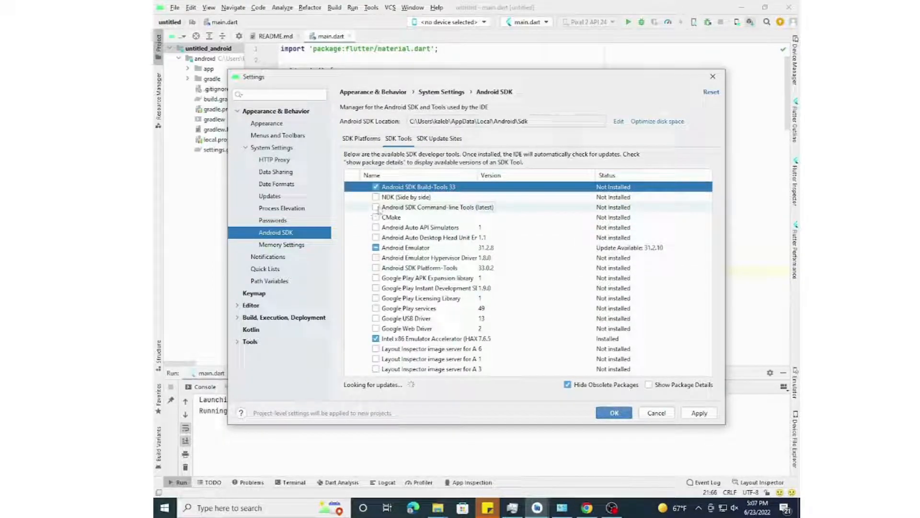
{"action": "left_click", "coordinate": [376, 208]}
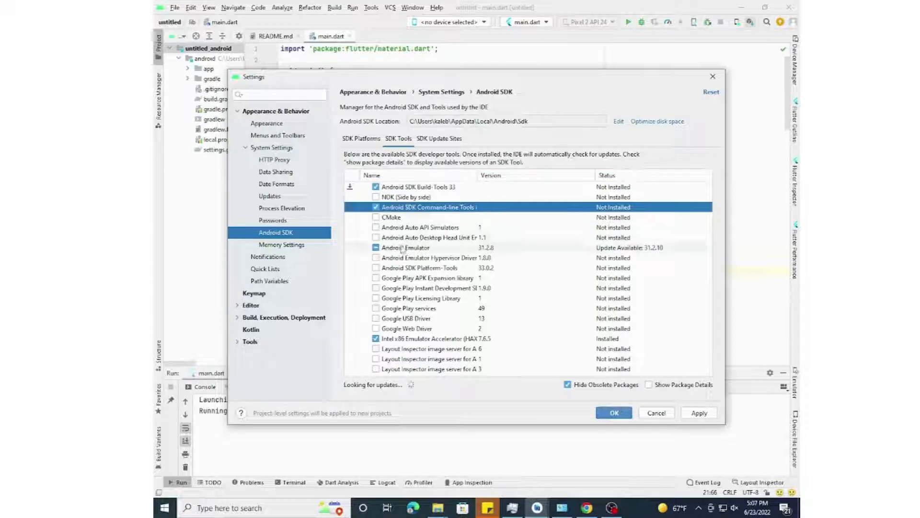
- Mark Android SDK Platform-Tools, Command-line Tools (latest) and Build-Tools 33, and confirm their installation
{"action": "left_click", "coordinate": [377, 268]}
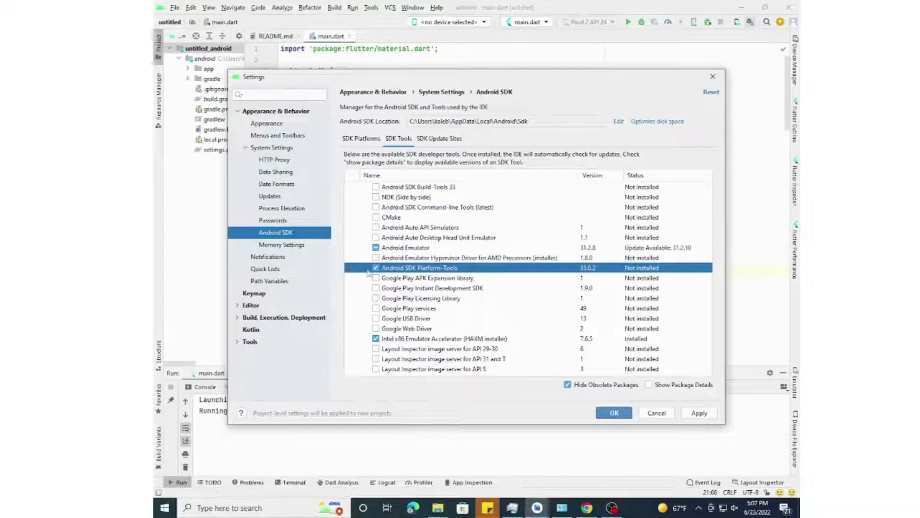
{"action": "left_click", "coordinate": [422, 211]}
{"action": "left_click", "coordinate": [376, 208]}
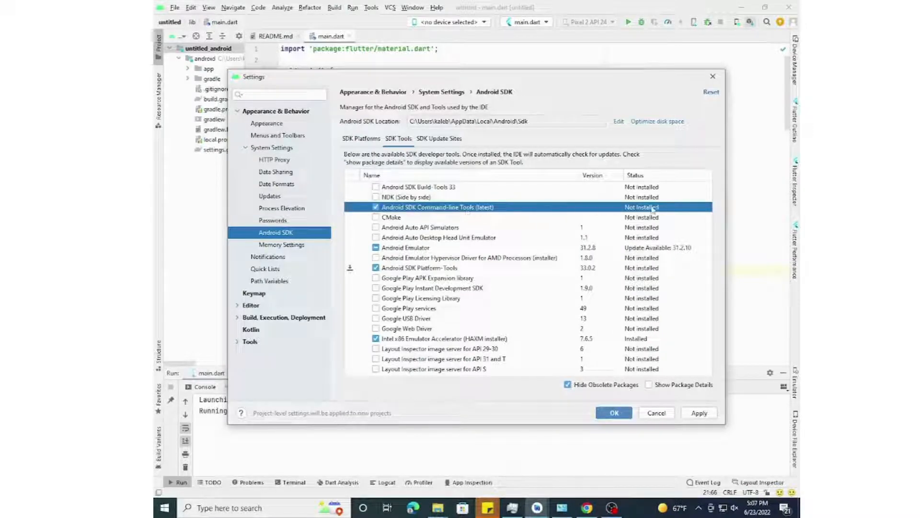
{"action": "left_click", "coordinate": [375, 187]}
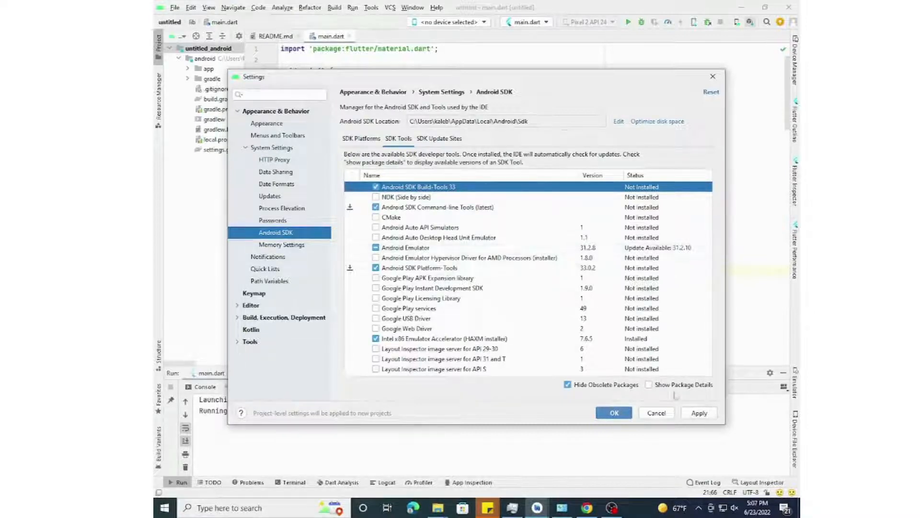
{"action": "left_click", "coordinate": [695, 415]}
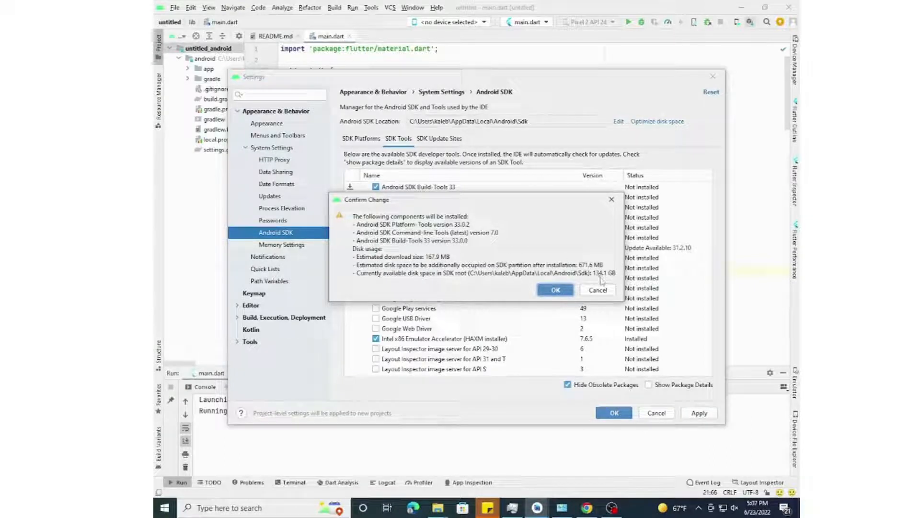
{"action": "left_click", "coordinate": [556, 290]}
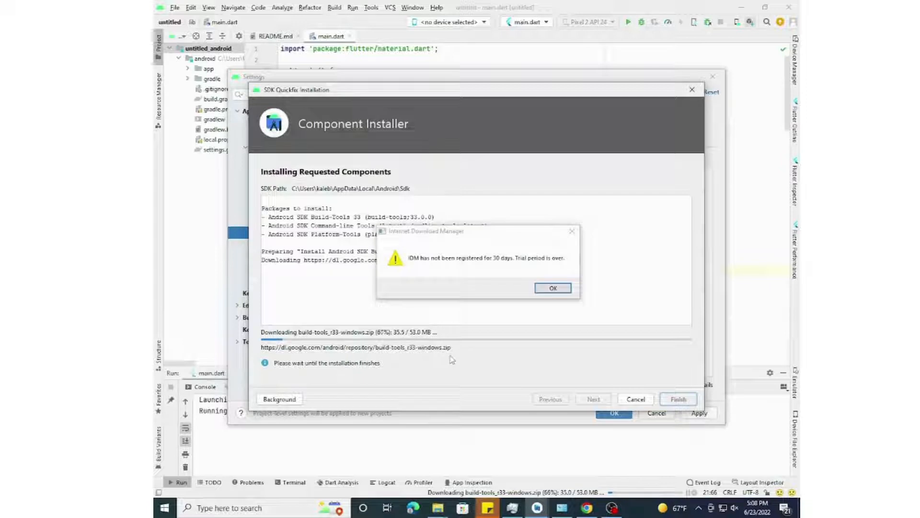
- Dismiss the Internet Download Manager notice, then complete the component installer and confirm the Android SDK settings
{"action": "left_click", "coordinate": [571, 231]}
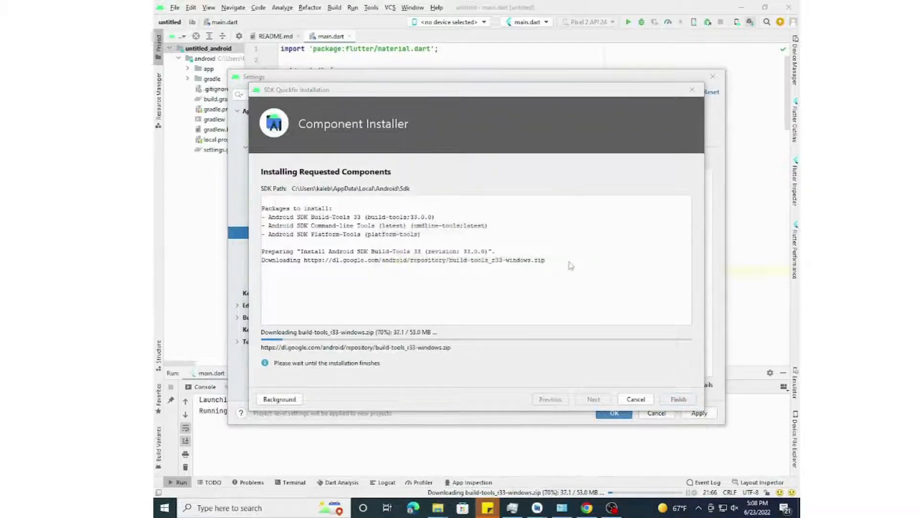
{"action": "left_click", "coordinate": [545, 304]}
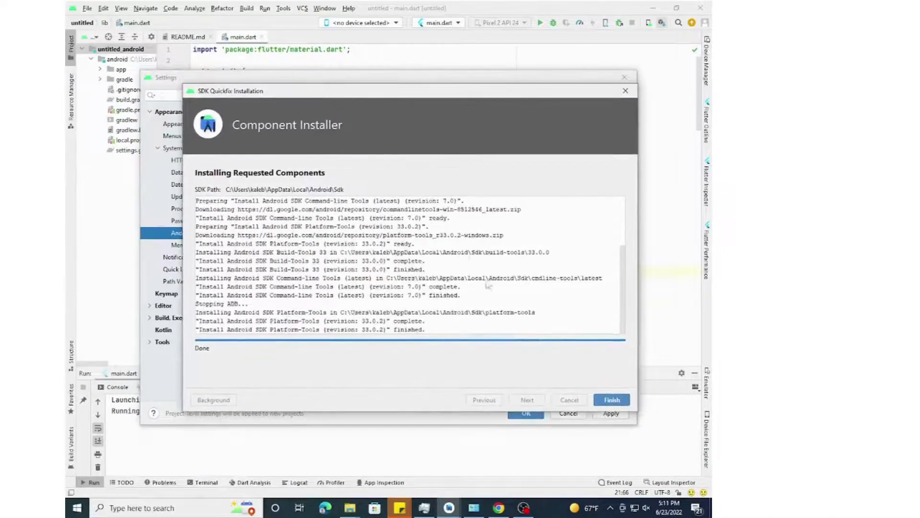
{"action": "left_click", "coordinate": [612, 400]}
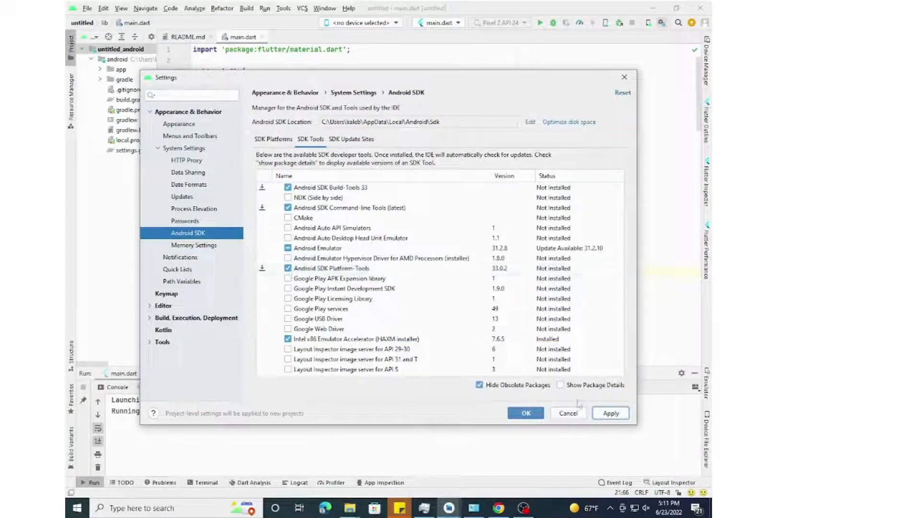
{"action": "left_click", "coordinate": [525, 414]}
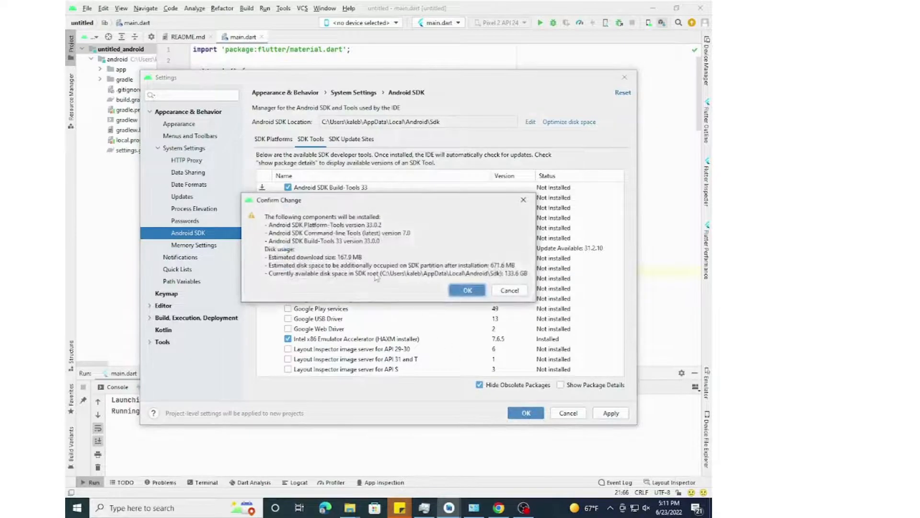
{"action": "left_click", "coordinate": [468, 290]}
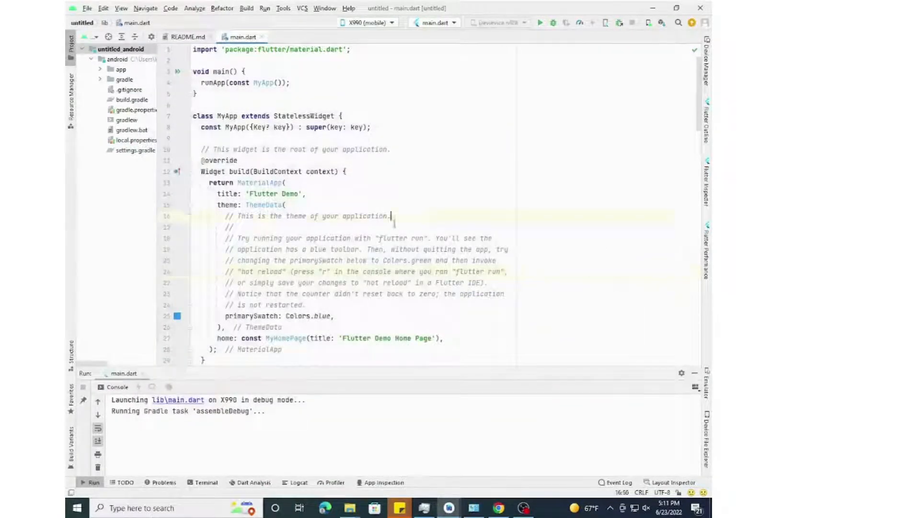
- Reopen the Android SDK settings, check the status of the SDK tools, and close the settings without changes
{"action": "scroll", "coordinate": [394, 220], "scroll_direction": "down", "scroll_amount": 8}
{"action": "scroll", "coordinate": [604, 71], "scroll_direction": "up", "scroll_amount": 5}
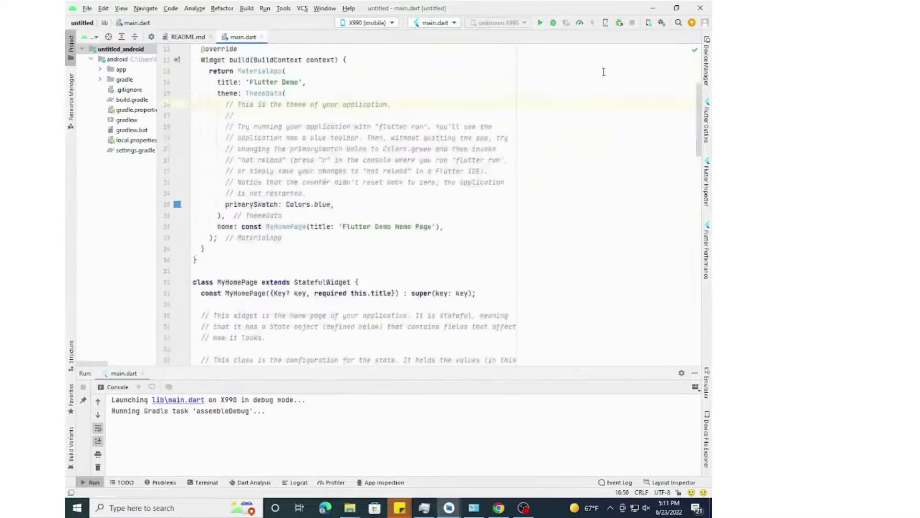
{"action": "left_click", "coordinate": [662, 22]}
{"action": "left_click", "coordinate": [314, 143]}
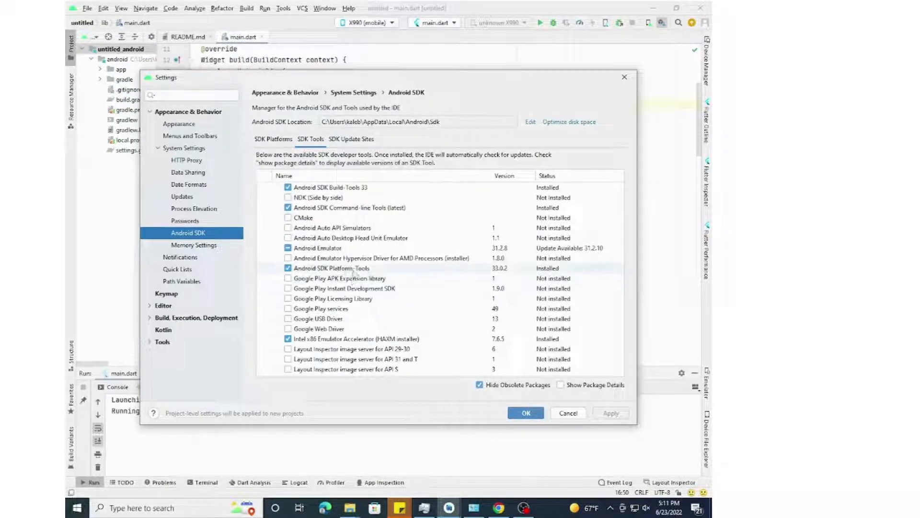
{"action": "left_click", "coordinate": [568, 414]}
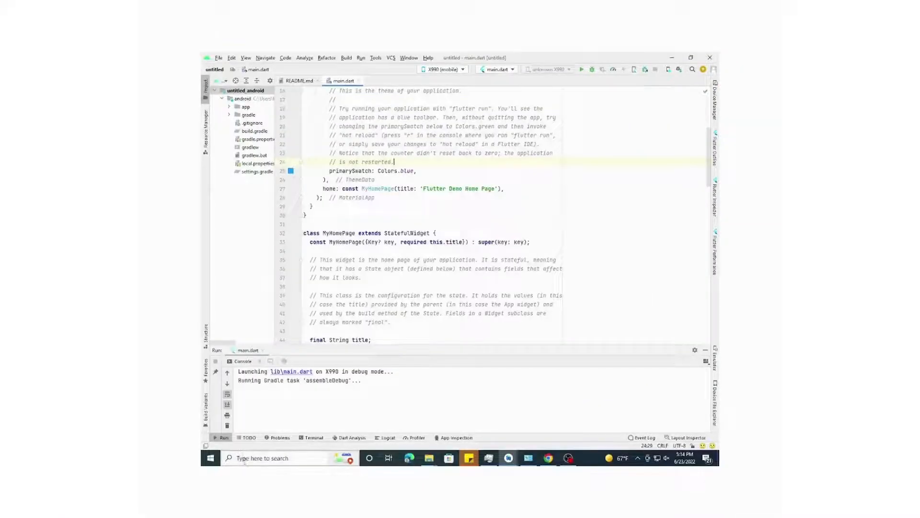
- Search Windows for cmd and open a new Command Prompt window
{"action": "left_click", "coordinate": [120, 508]}
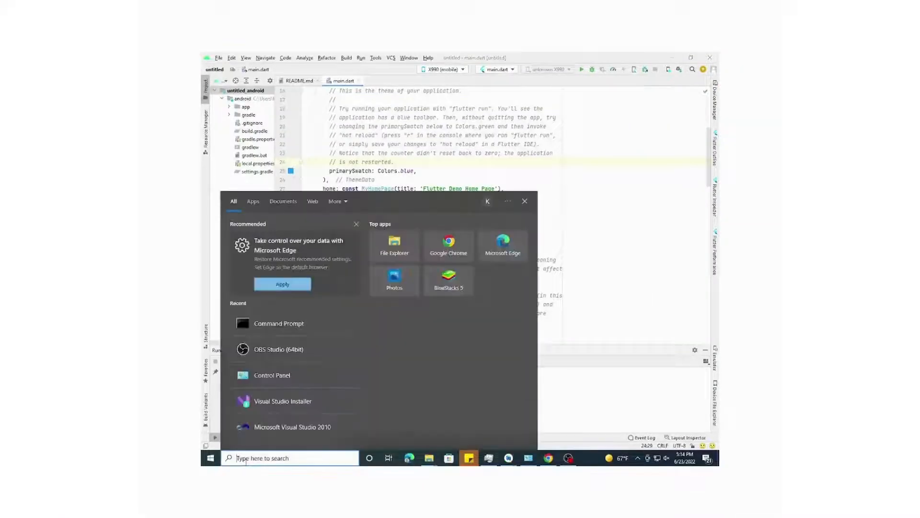
{"action": "type", "text": "cmd"}
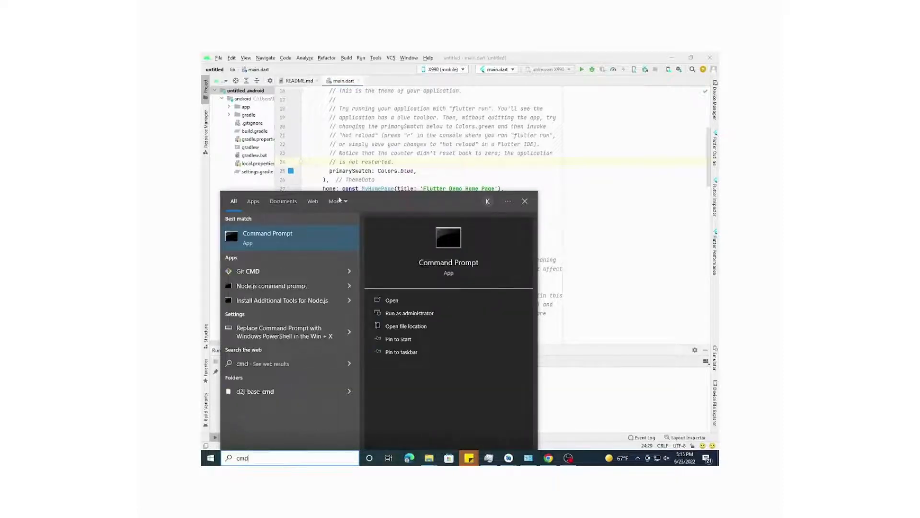
{"action": "left_click", "coordinate": [273, 238]}
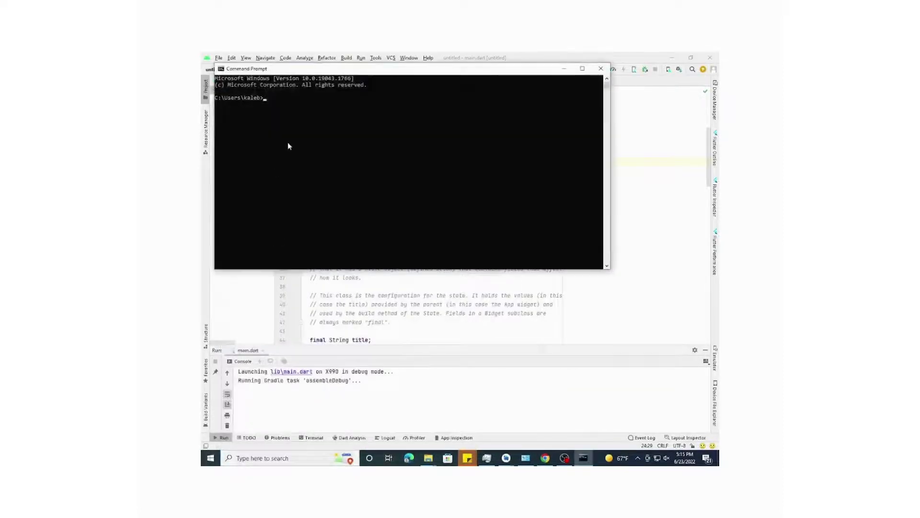
- Switch to the File Explorer window showing Flutter's bin folder and navigate to the flutter folder on Local Disk (C:)
{"action": "left_click_drag", "start_coordinate": [308, 70], "coordinate": [380, 165]}
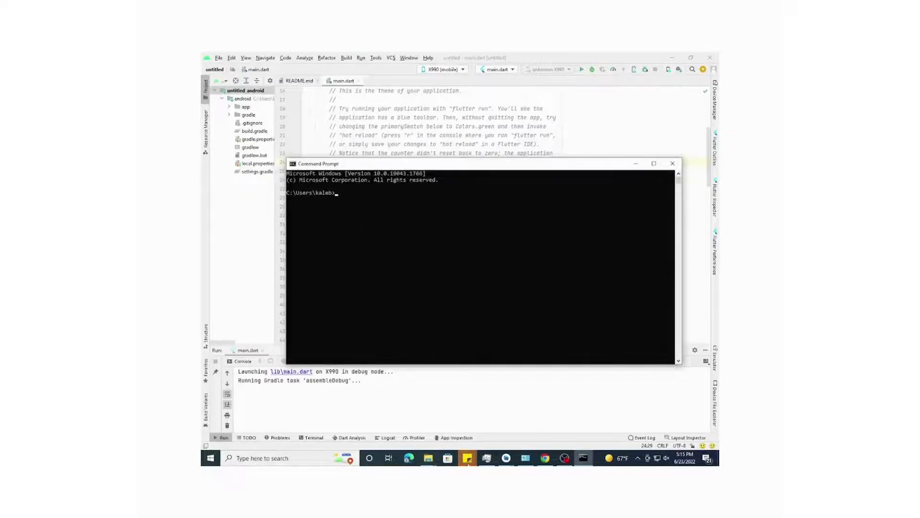
{"action": "mouse_move", "coordinate": [428, 458]}
{"action": "mouse_move", "coordinate": [444, 440]}
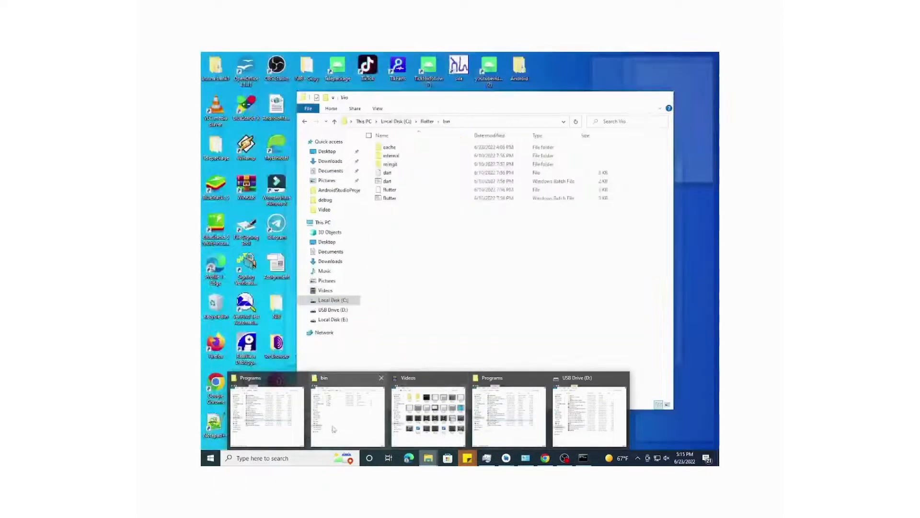
{"action": "left_click", "coordinate": [333, 428]}
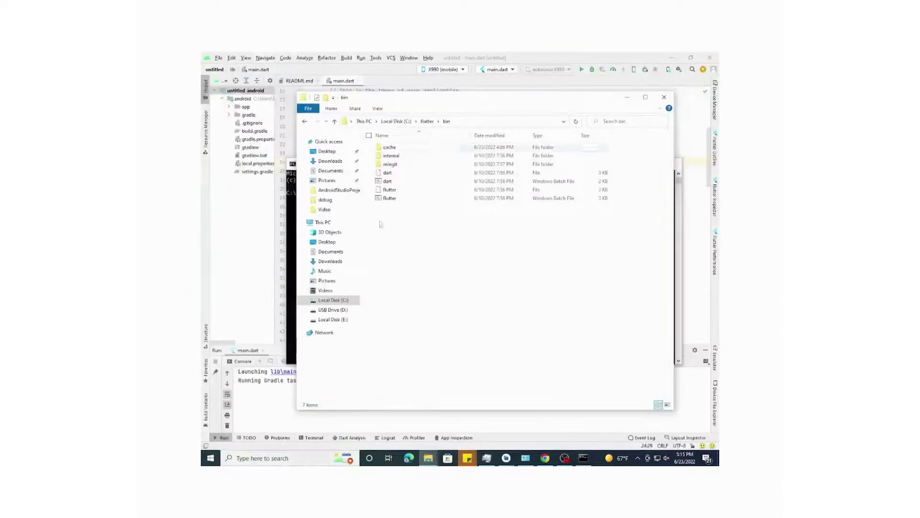
{"action": "left_click", "coordinate": [425, 123]}
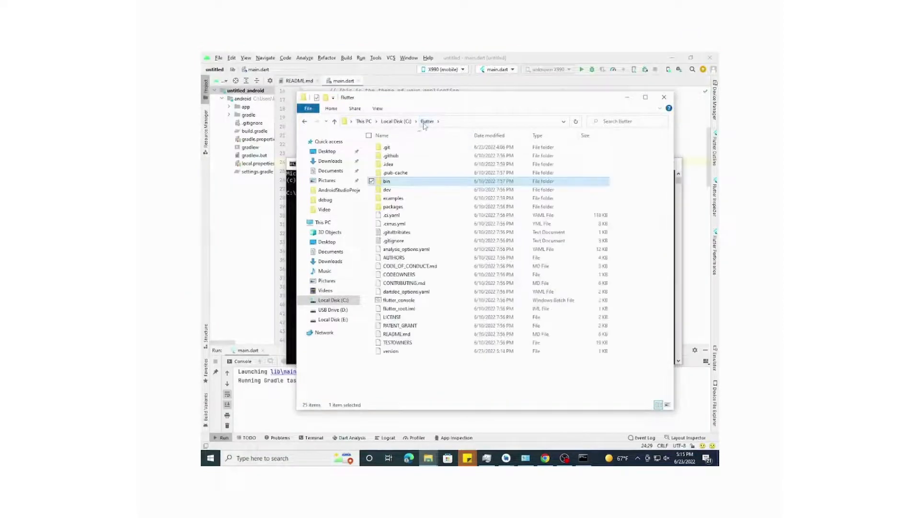
{"action": "left_click", "coordinate": [336, 302]}
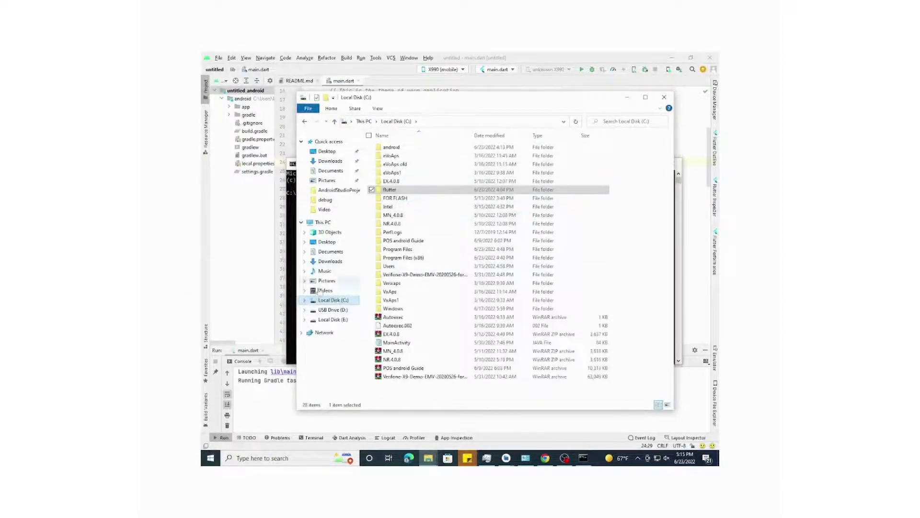
{"action": "left_click", "coordinate": [364, 122]}
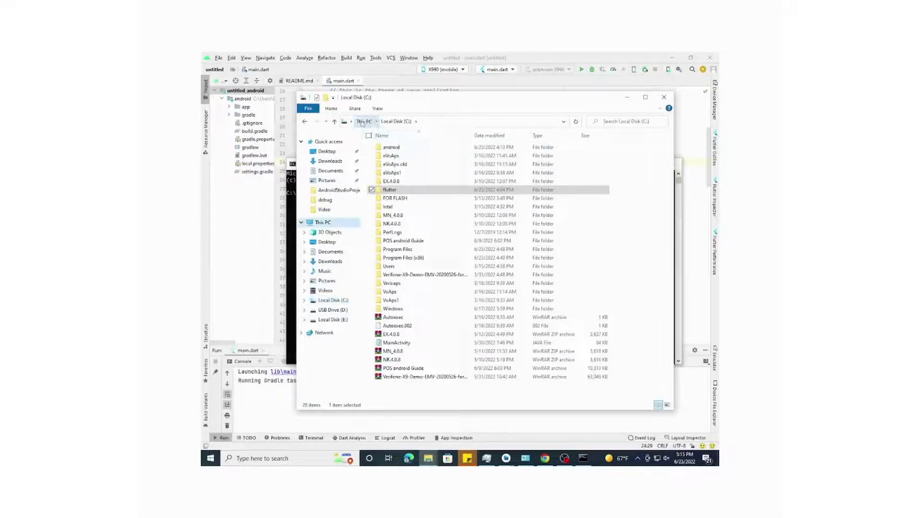
{"action": "double_click", "coordinate": [396, 259]}
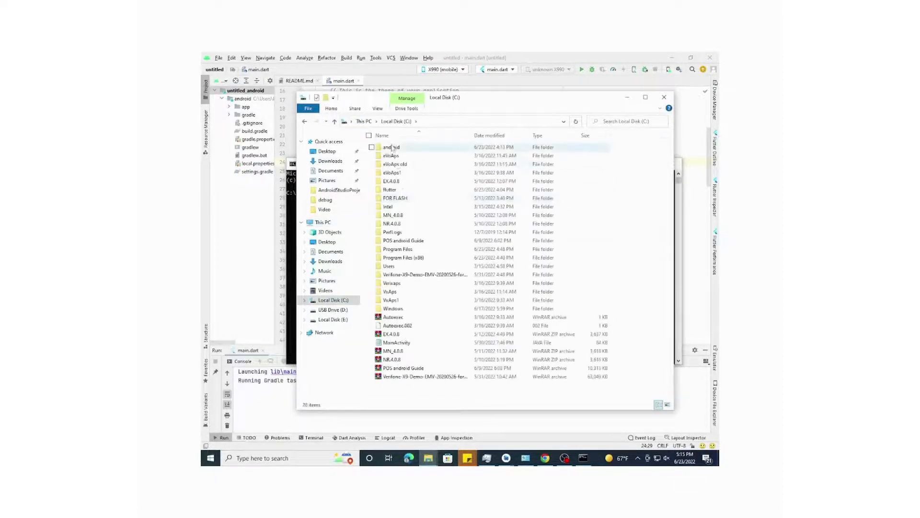
{"action": "double_click", "coordinate": [390, 190]}
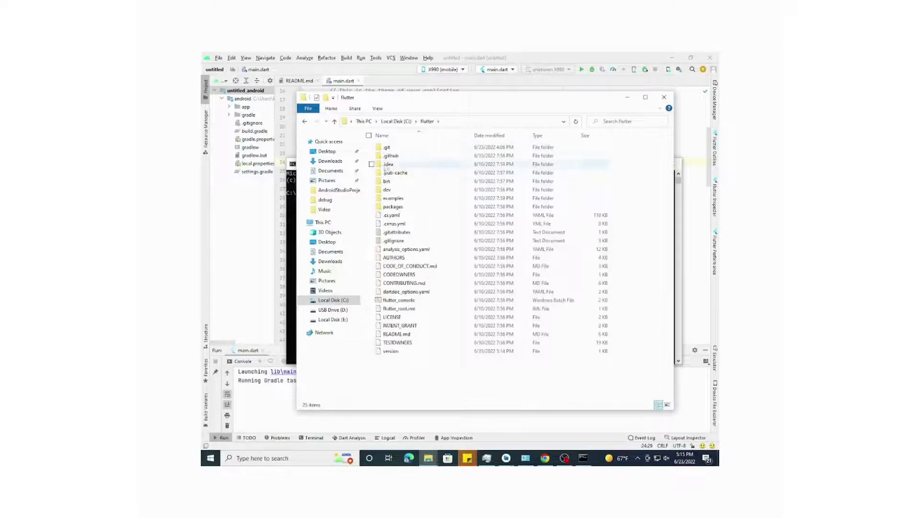
- Copy the full path of the flutter folder, C:\flutter
{"action": "left_click", "coordinate": [445, 123]}
{"action": "key", "text": "ctrl+c"}
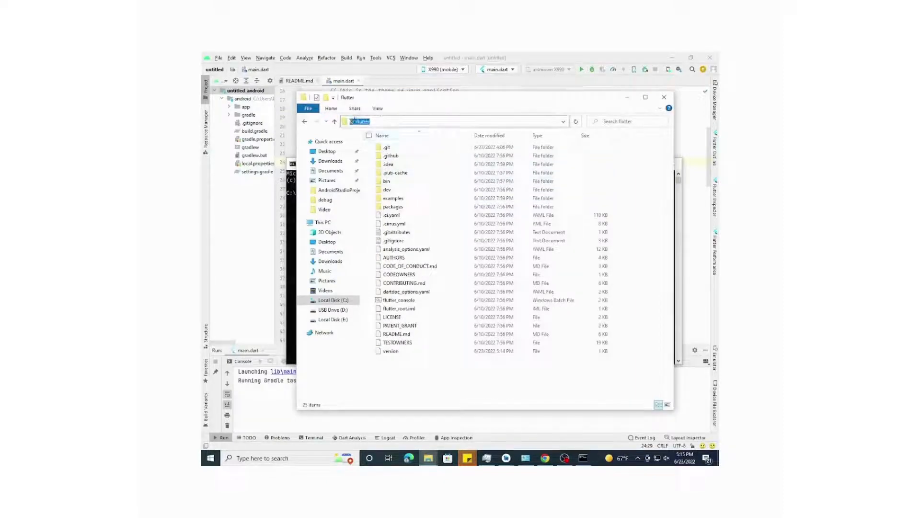
{"action": "right_click", "coordinate": [358, 122]}
{"action": "left_click", "coordinate": [369, 148]}
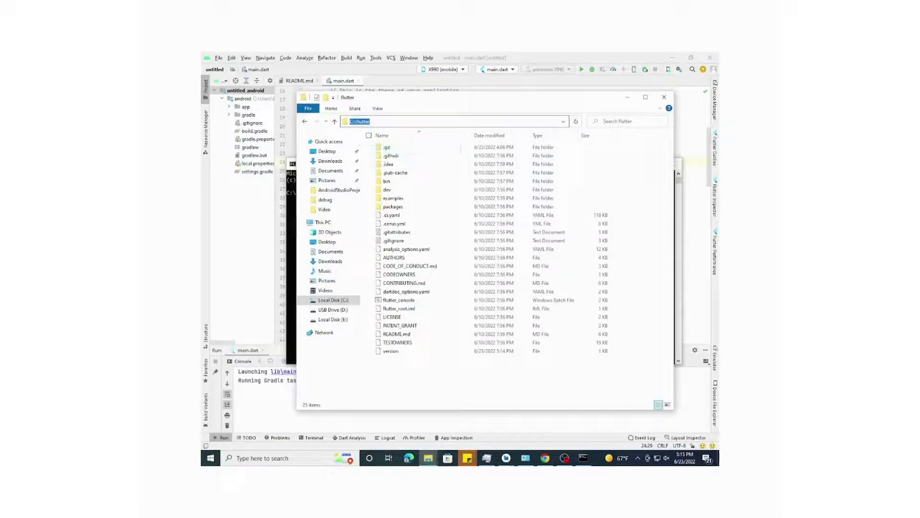
- Switch to Command Prompt and change the working directory to the copied path with cd C:\flutter
{"action": "left_click", "coordinate": [579, 459]}
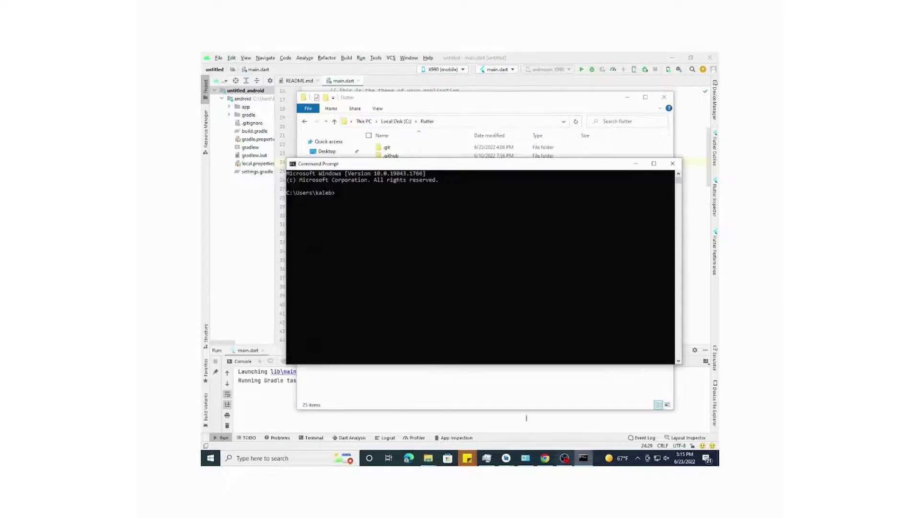
{"action": "right_click", "coordinate": [351, 202]}
{"action": "key", "text": "Return"}
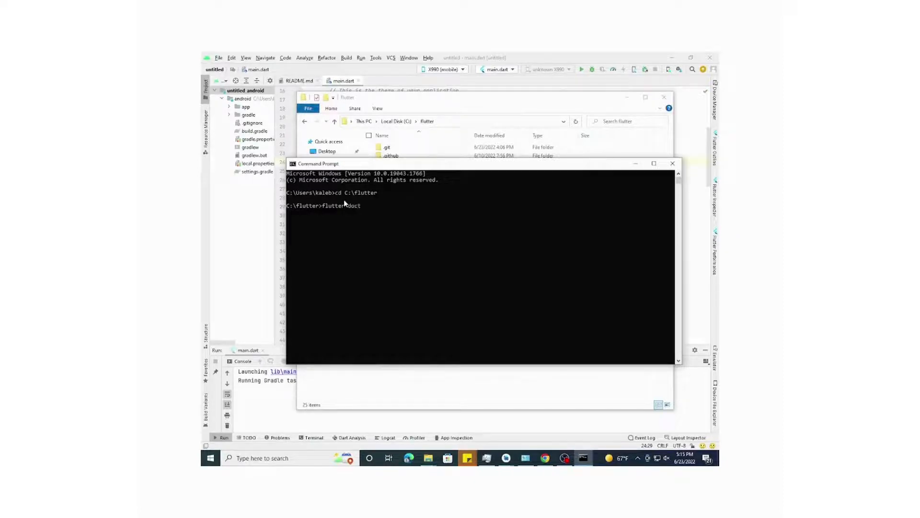
- Run flutter doctor, dismissing the Internet Download Manager notice, and check the Android toolchain entry in the doctor summary
{"action": "type", "text": "flutter doctor"}
{"action": "key", "text": "Return"}
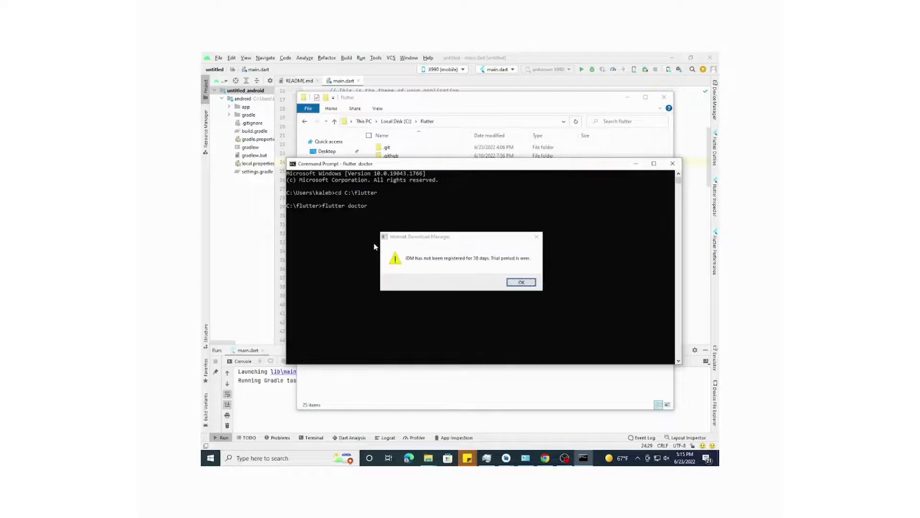
{"action": "left_click", "coordinate": [537, 237]}
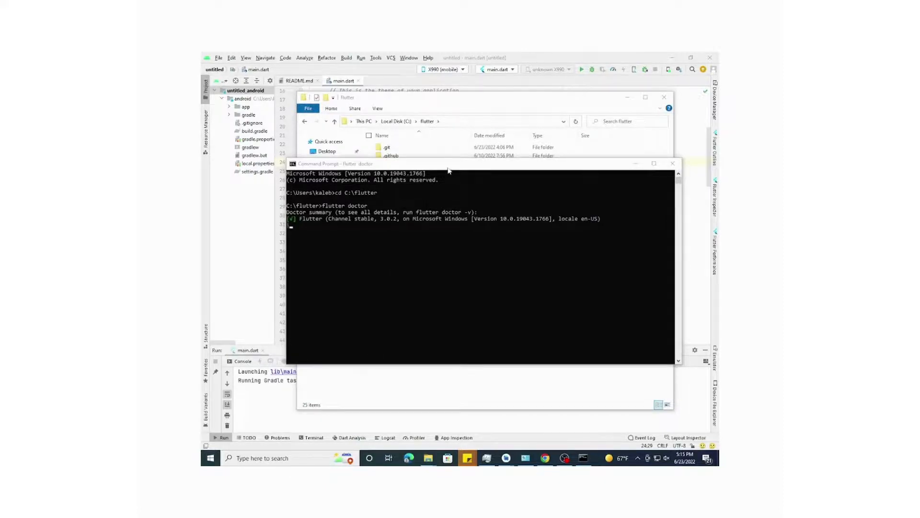
{"action": "left_click_drag", "start_coordinate": [448, 166], "coordinate": [434, 143]}
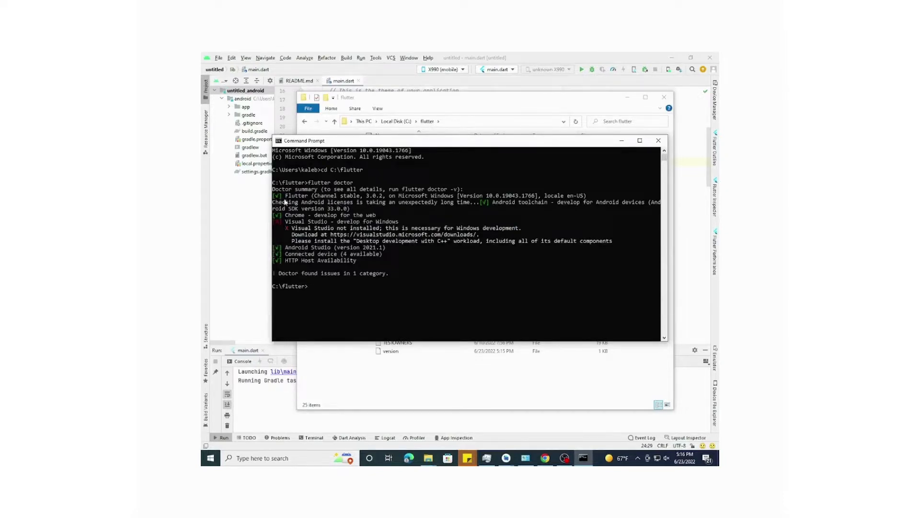
{"action": "left_click_drag", "start_coordinate": [276, 193], "coordinate": [421, 204]}
{"action": "left_click", "coordinate": [315, 189]}
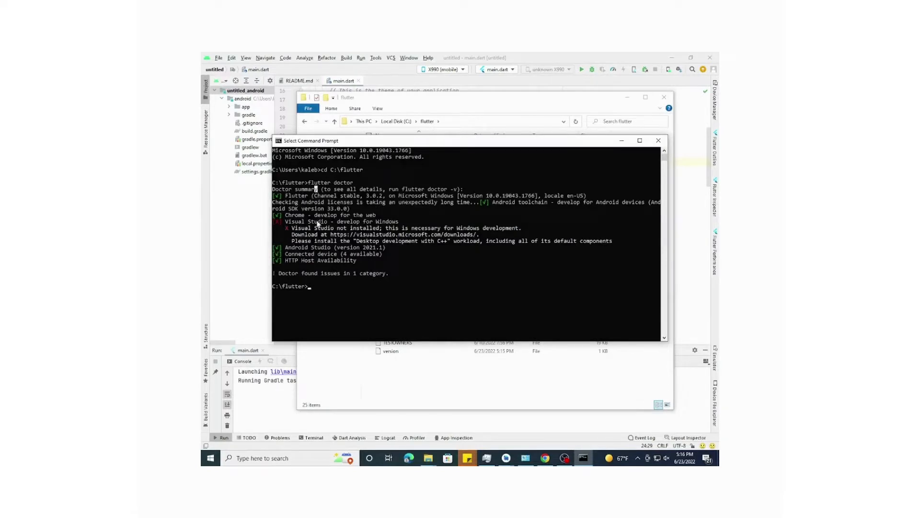